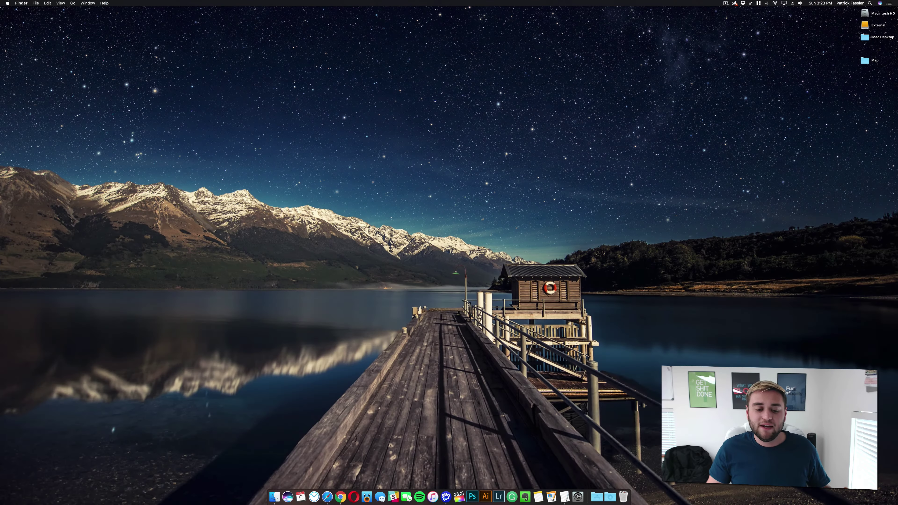
Step: Download OptiFine_1.10.2_HD_U_D2.jar from its optifine.net mirror, then minimize Safari
click(326, 496)
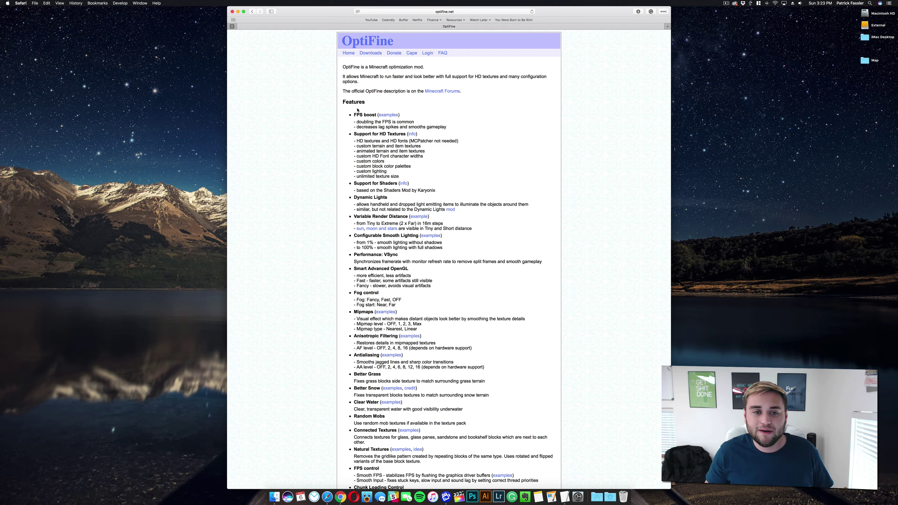
click(371, 54)
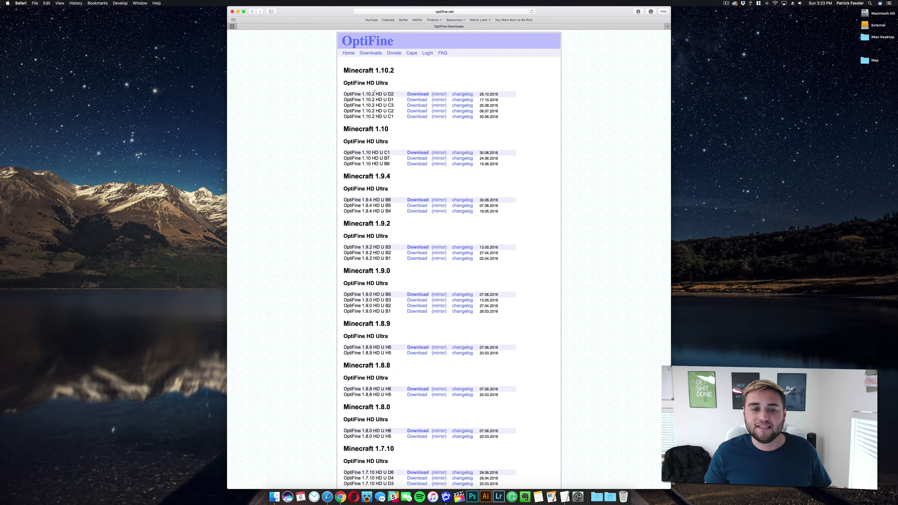
click(442, 96)
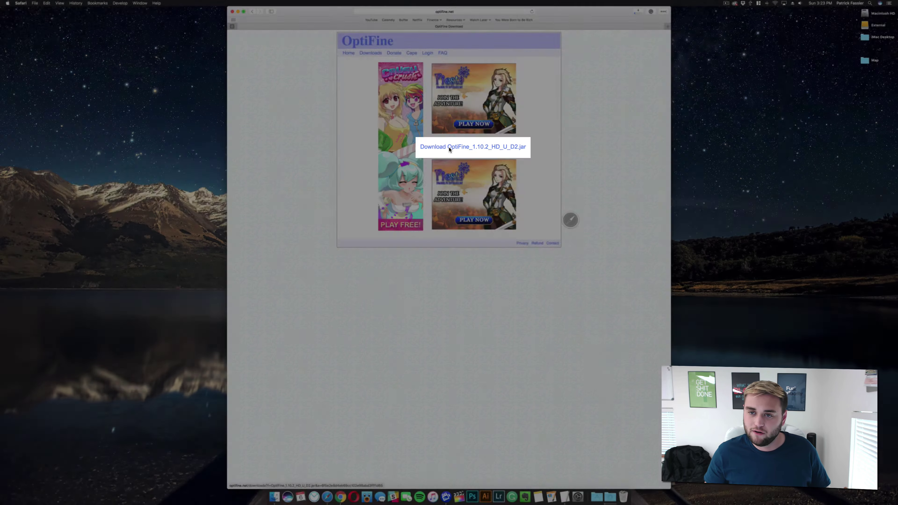
click(448, 147)
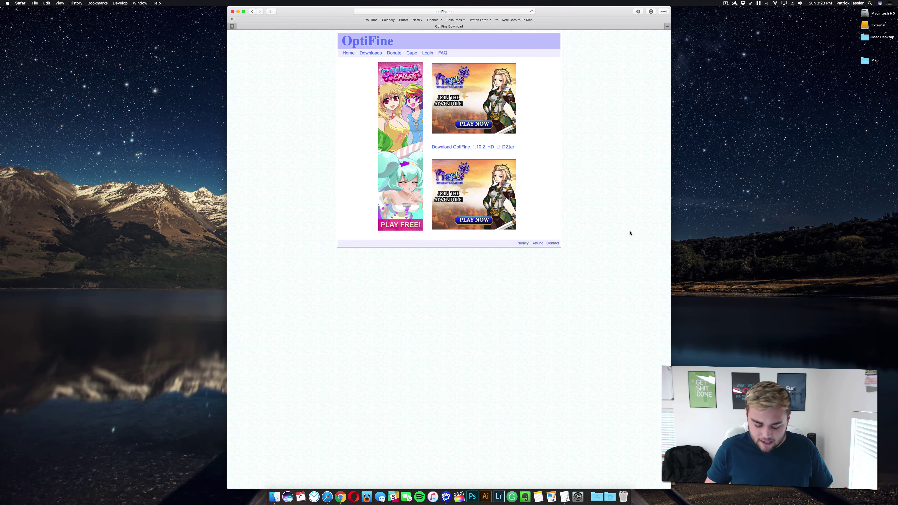
key(super+m)
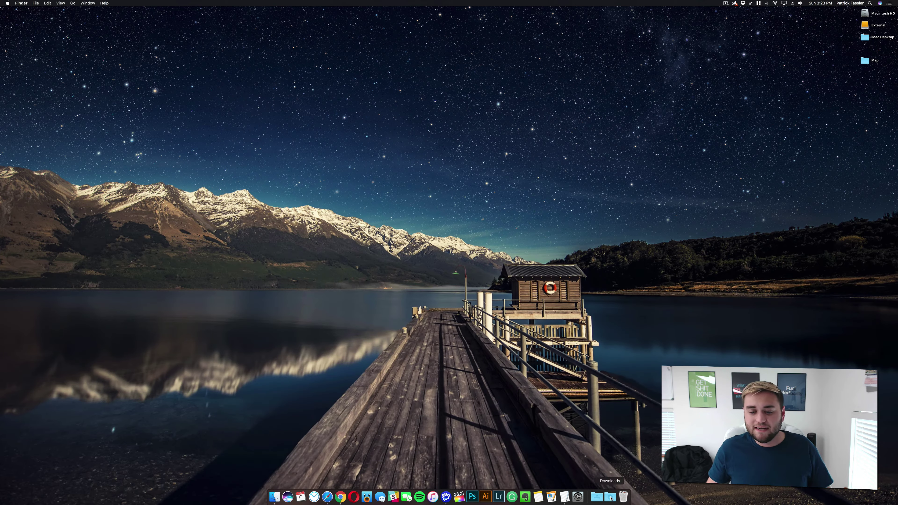
Step: Put the downloaded OptiFine 1.10.2 jar on the desktop, try opening it, and dismiss the unidentified-developer warning
click(611, 497)
drag(610, 477, 859, 107)
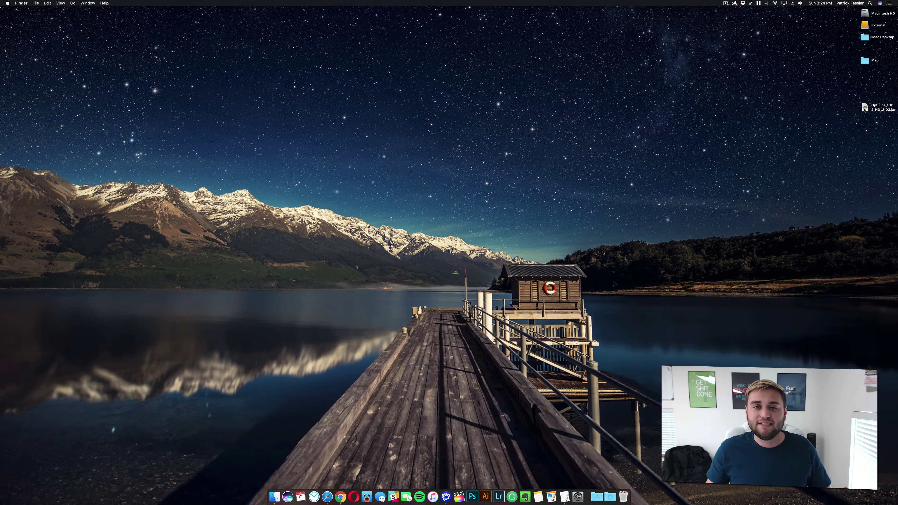
double_click(863, 109)
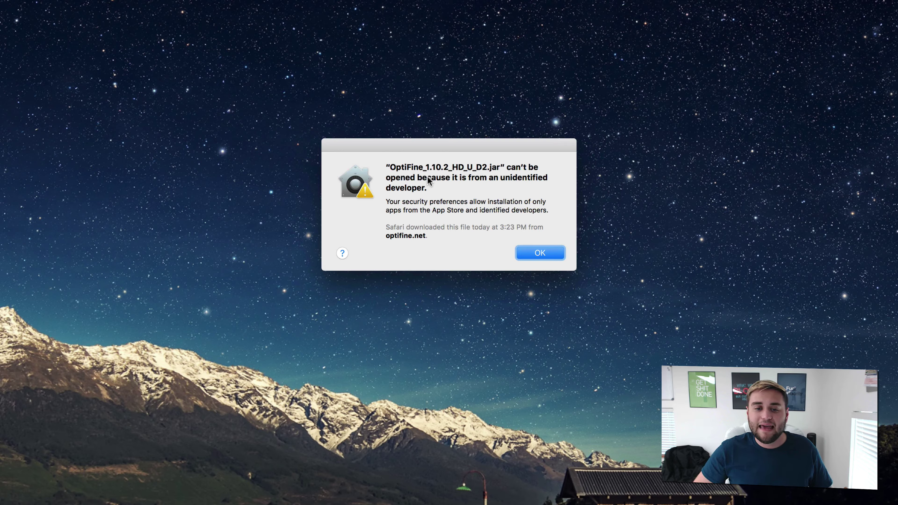
click(536, 255)
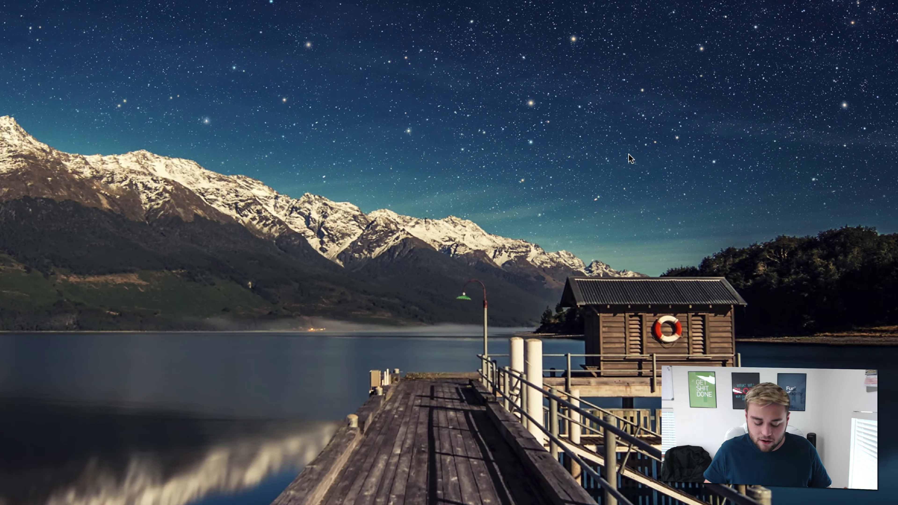
Step: Use Security & Privacy's Open Anyway to launch the blocked OptiFine_1.10.2_HD_U_D2.jar installer
text(gate)
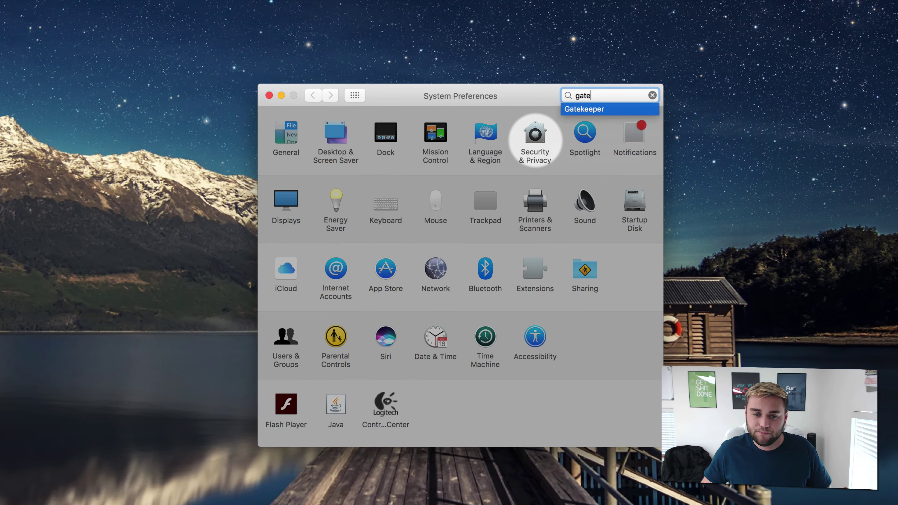
key(Return)
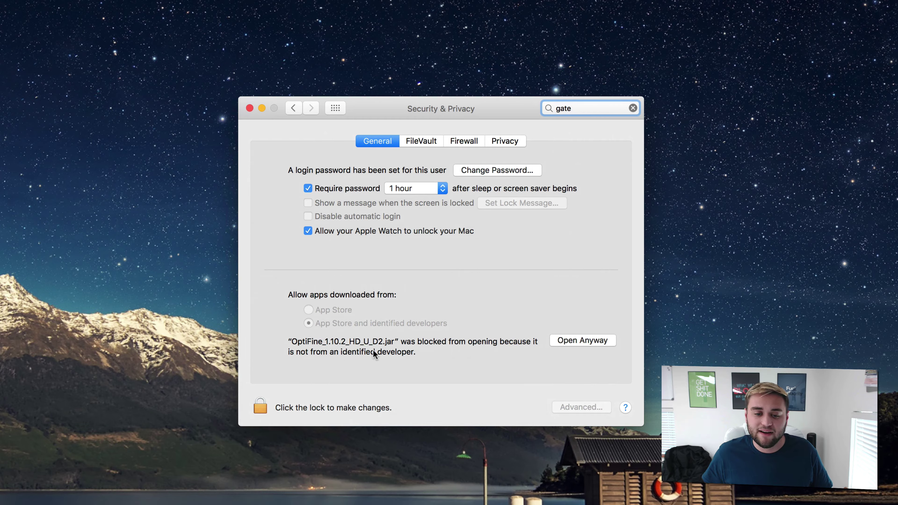
click(587, 342)
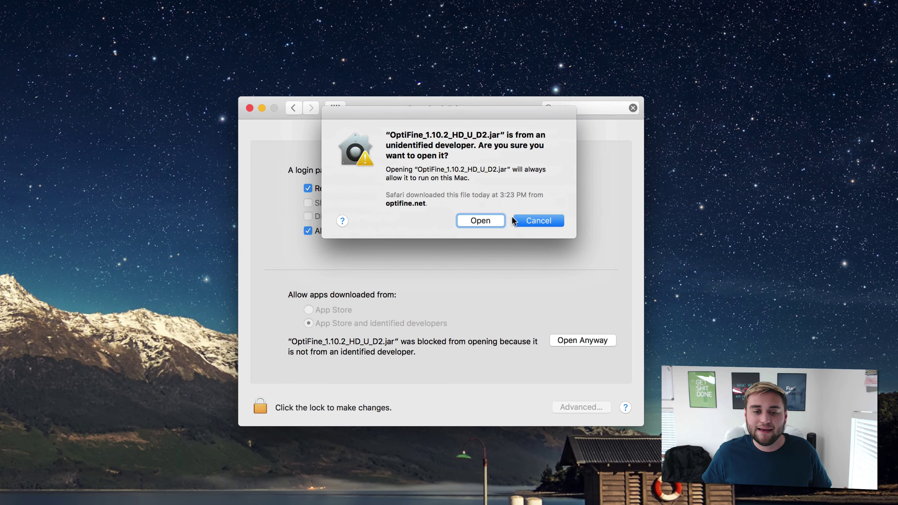
click(482, 221)
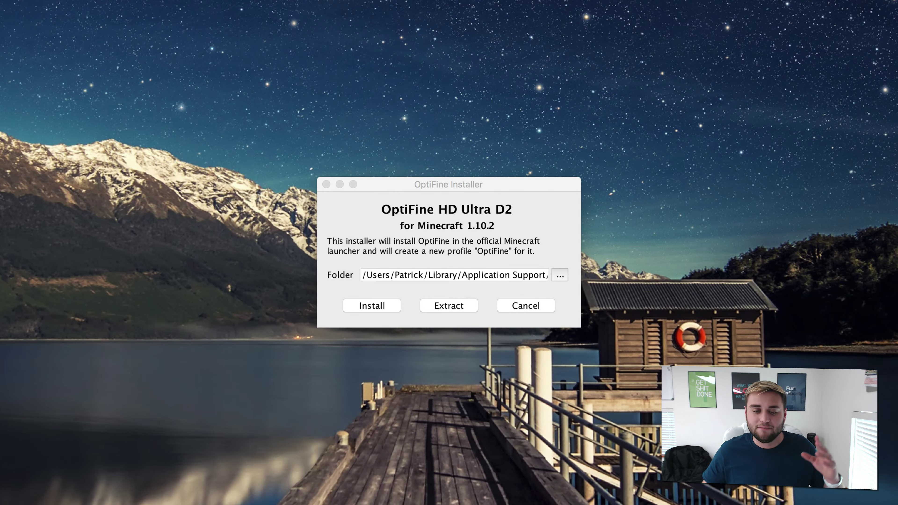
Step: Install OptiFine HD Ultra D2 for Minecraft 1.10.2 and acknowledge the success message
click(430, 260)
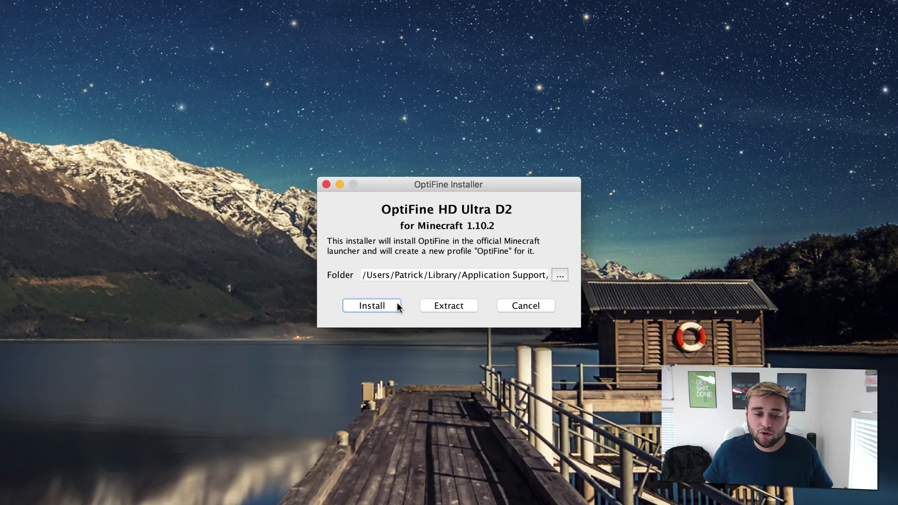
click(384, 306)
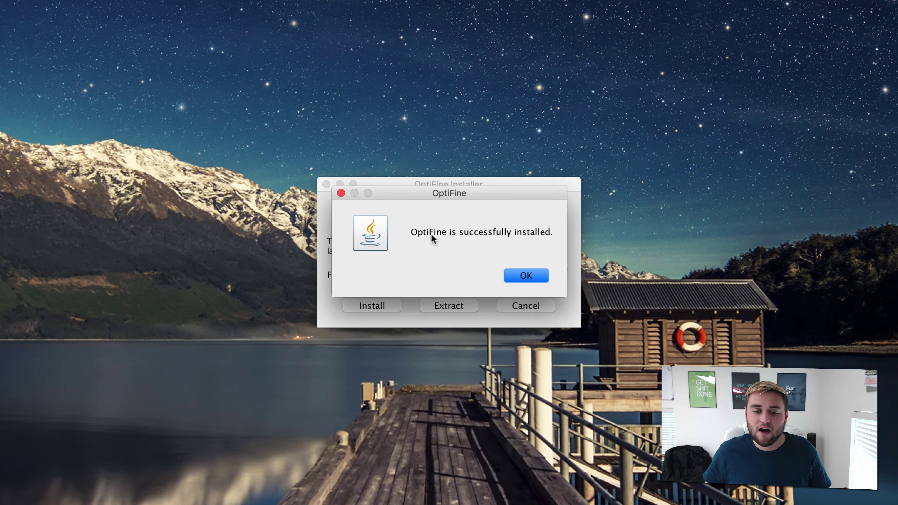
click(534, 276)
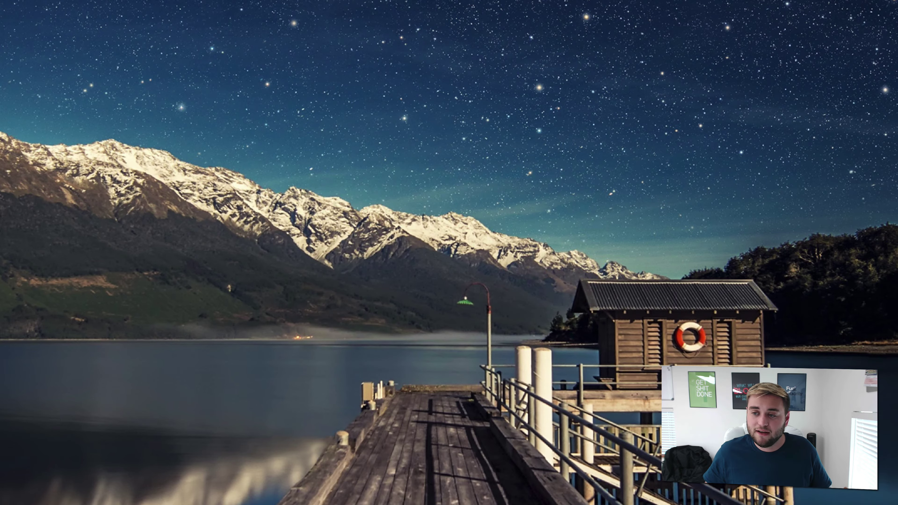
Step: Start the Minecraft Launcher from Applications and select the OptiFine profile
click(724, 492)
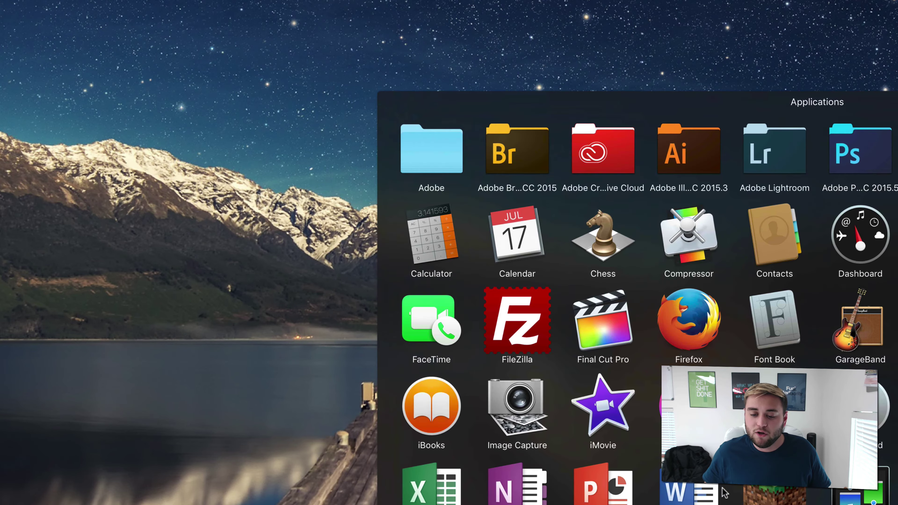
click(781, 493)
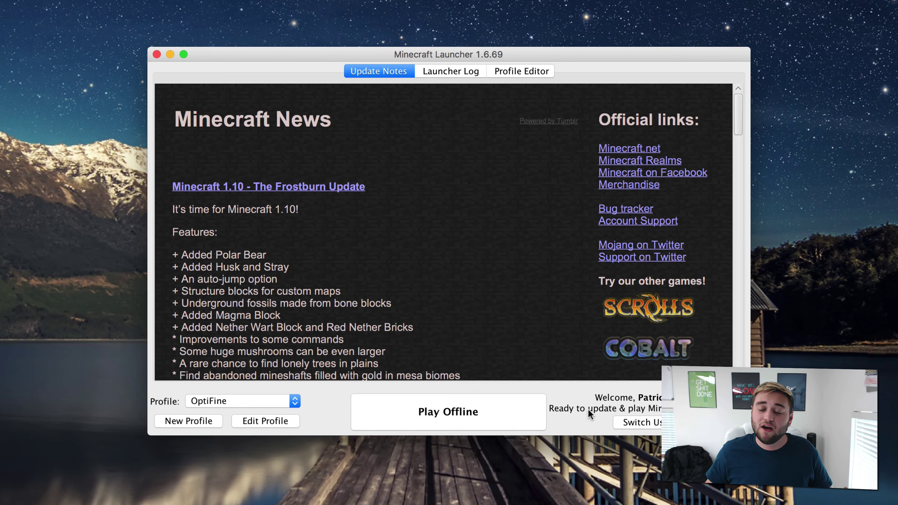
click(257, 401)
click(168, 398)
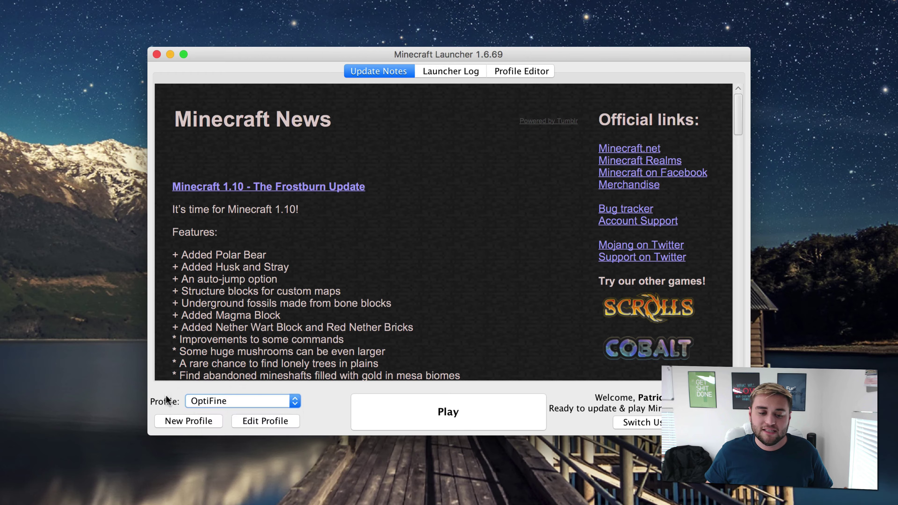
click(251, 400)
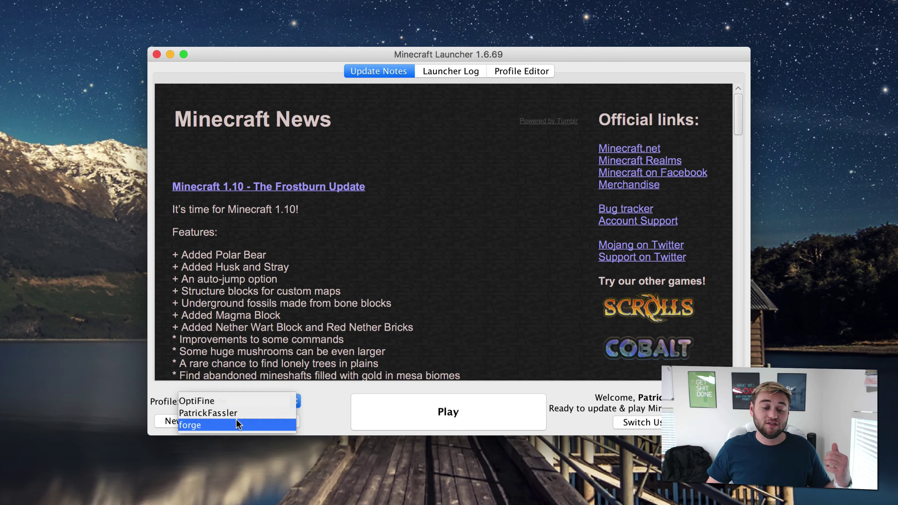
click(242, 402)
Step: Set the OptiFine profile's custom resolution to 1920 x 1080 and save it
click(263, 421)
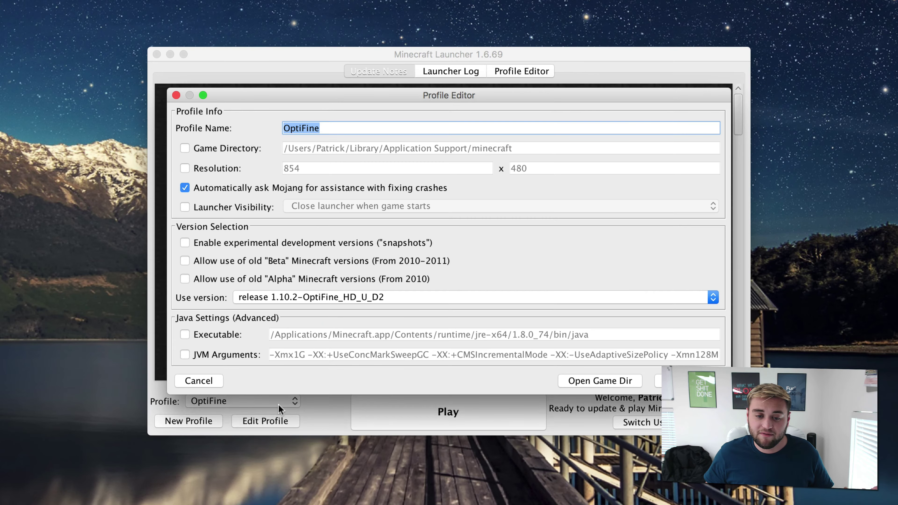
click(185, 168)
key(Tab)
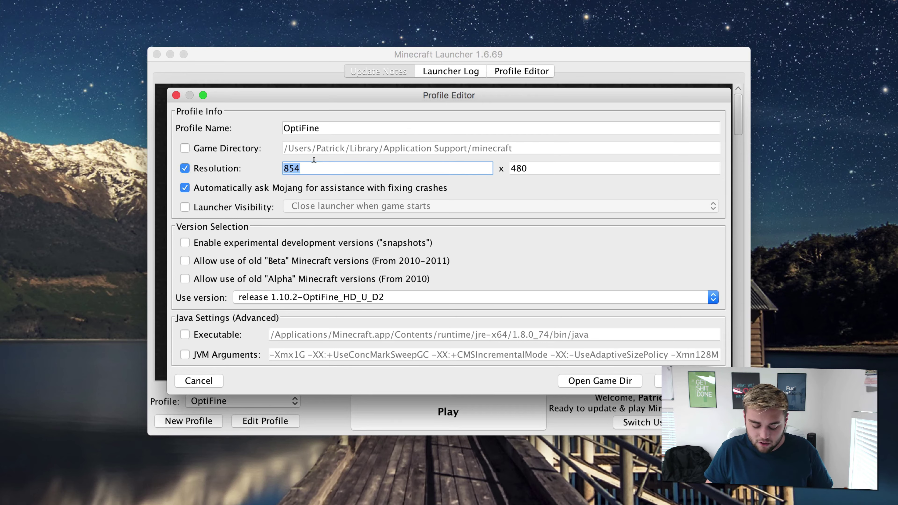
text(1920)
key(Tab)
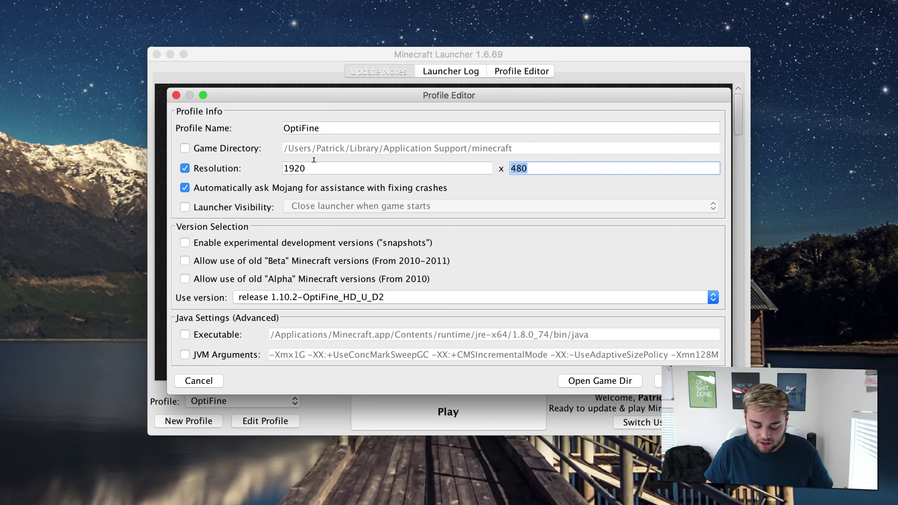
text(1080)
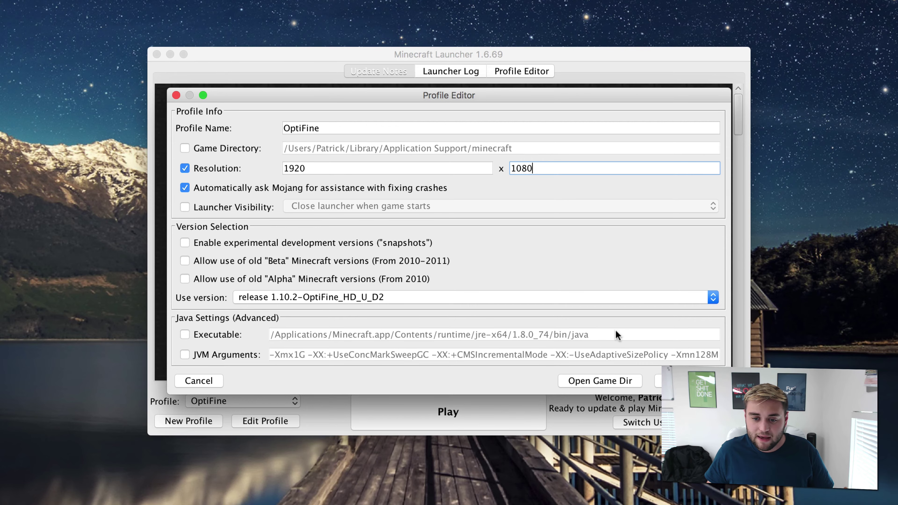
click(657, 381)
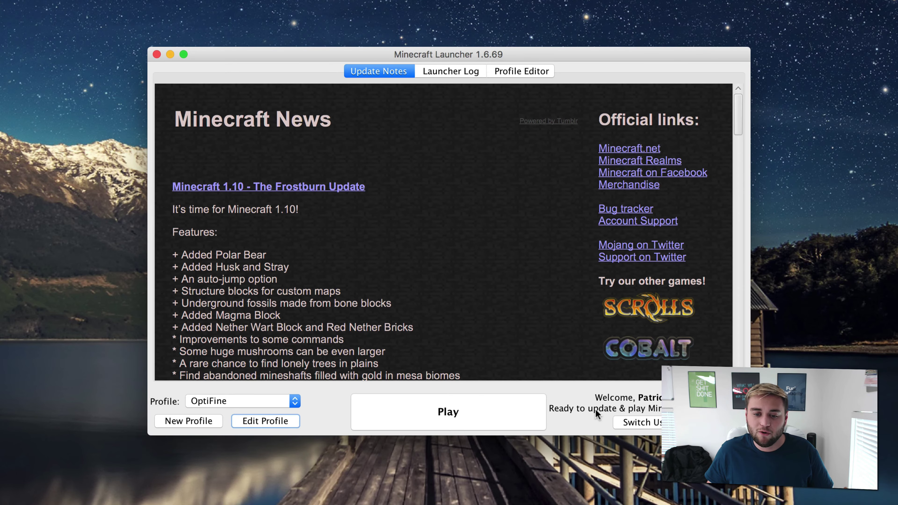
Step: Play Minecraft with the OptiFine profile and show OptiFine's Video Settings > Other Settings page
click(511, 416)
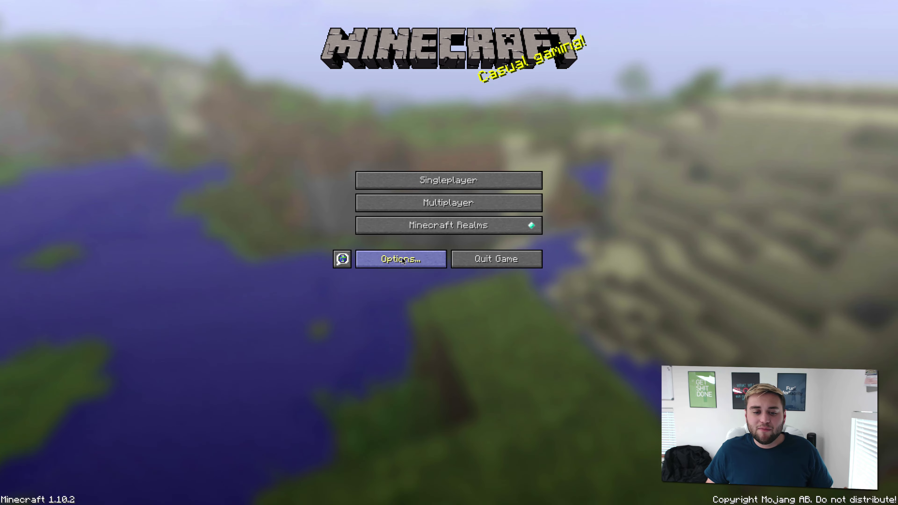
click(401, 260)
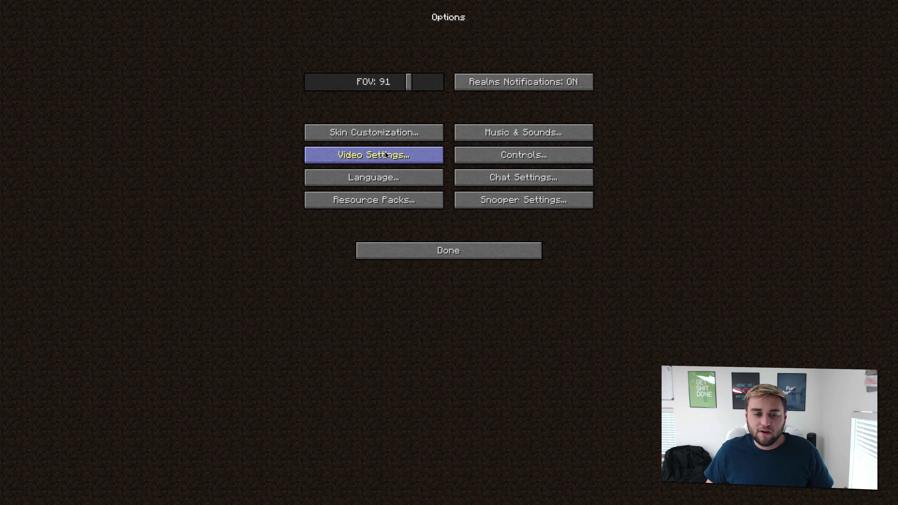
click(402, 161)
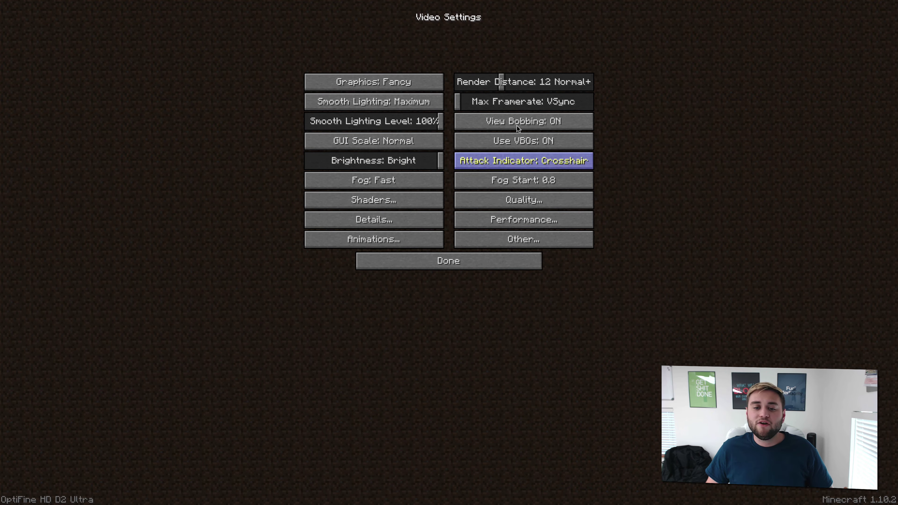
click(520, 242)
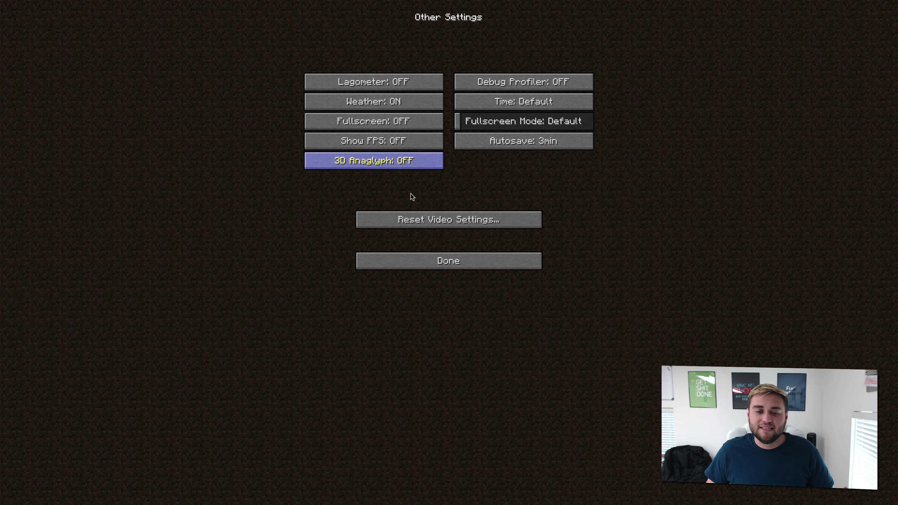